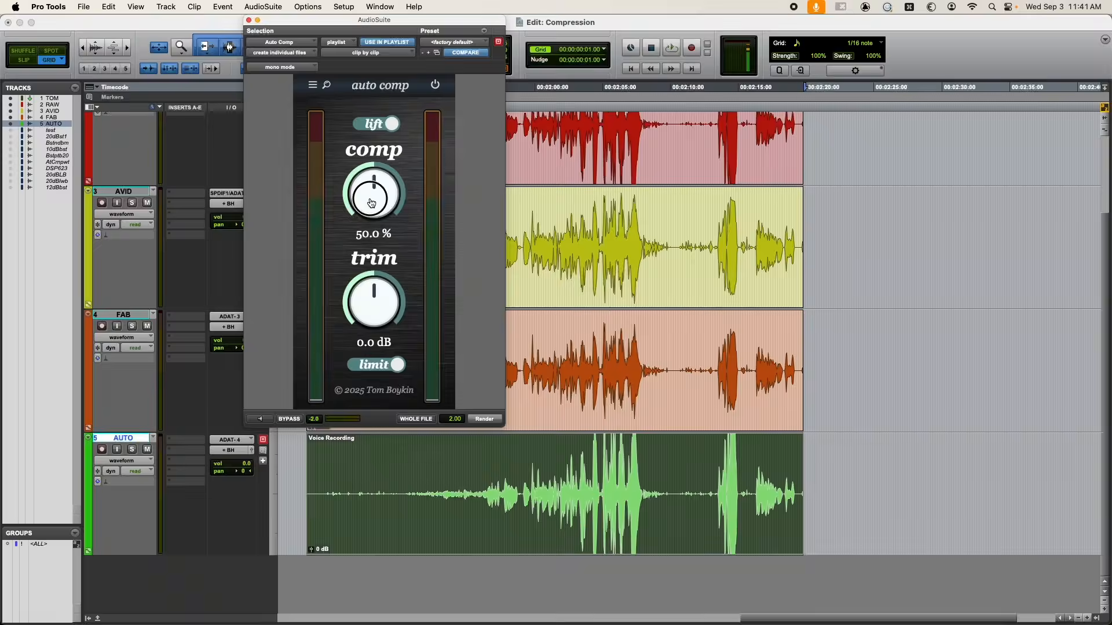
Examine the compression and trim settings of the Auto Comp insert on track 1.
drag(375, 200, 375, 198)
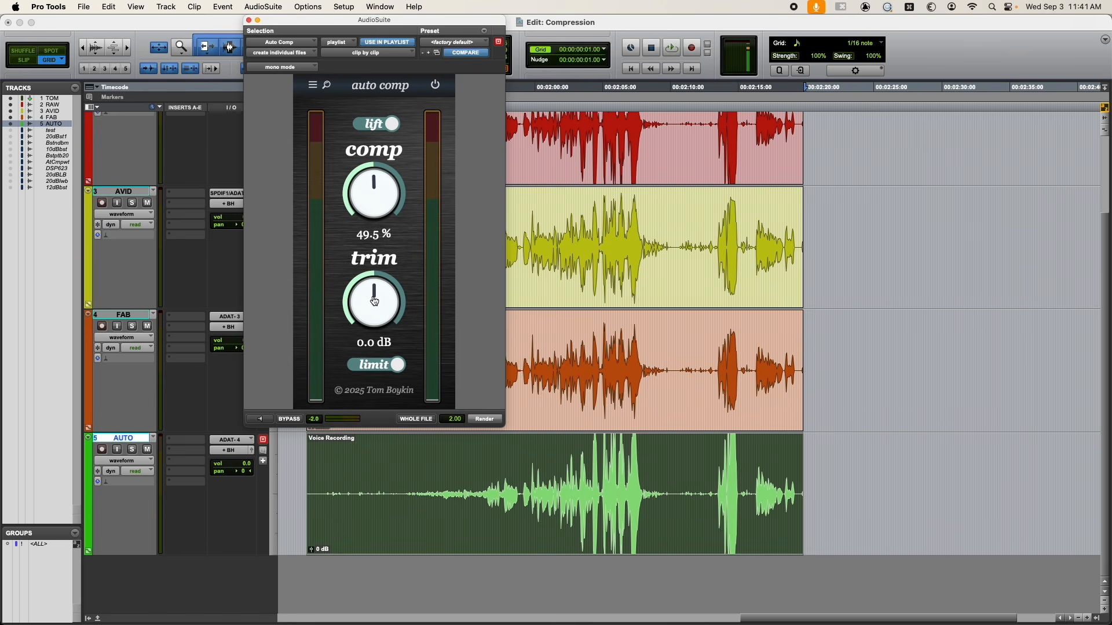
drag(372, 21, 549, 196)
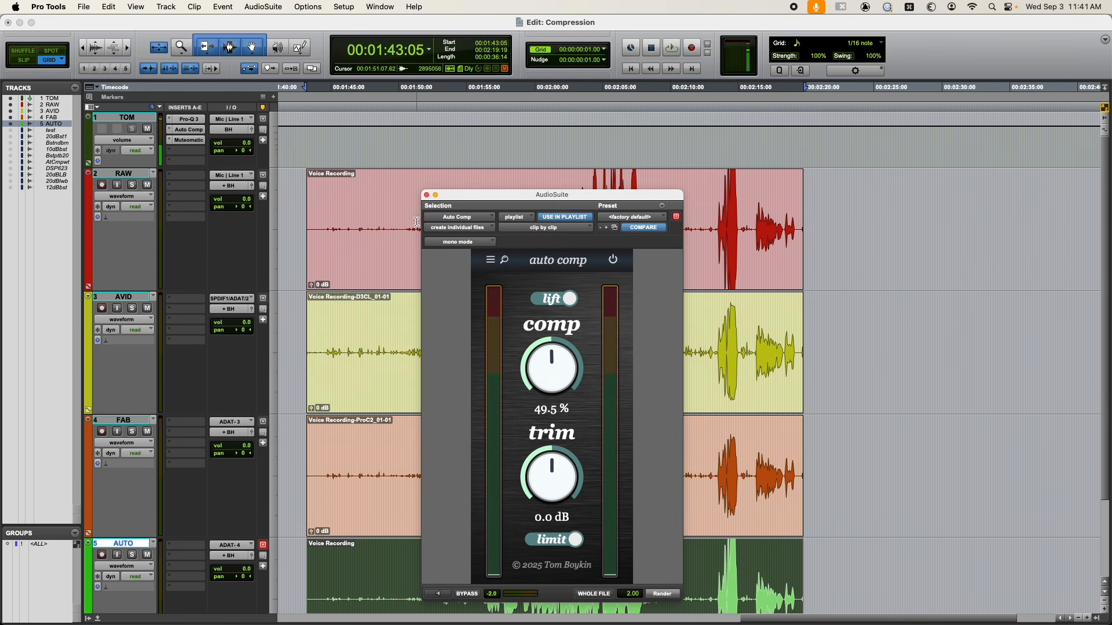
click(187, 130)
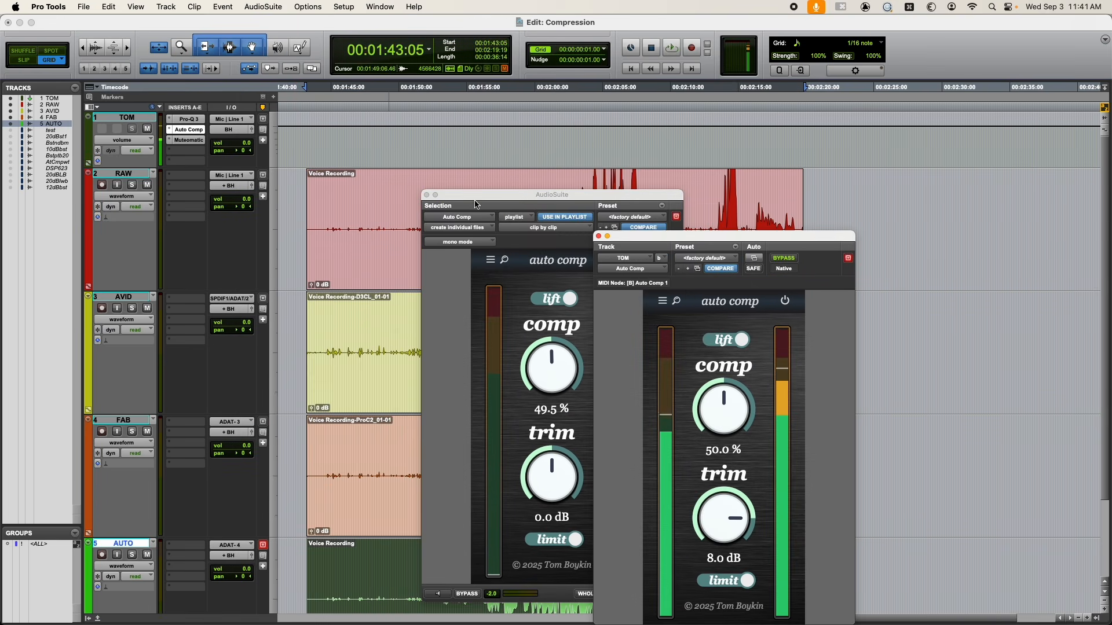
drag(697, 239, 732, 94)
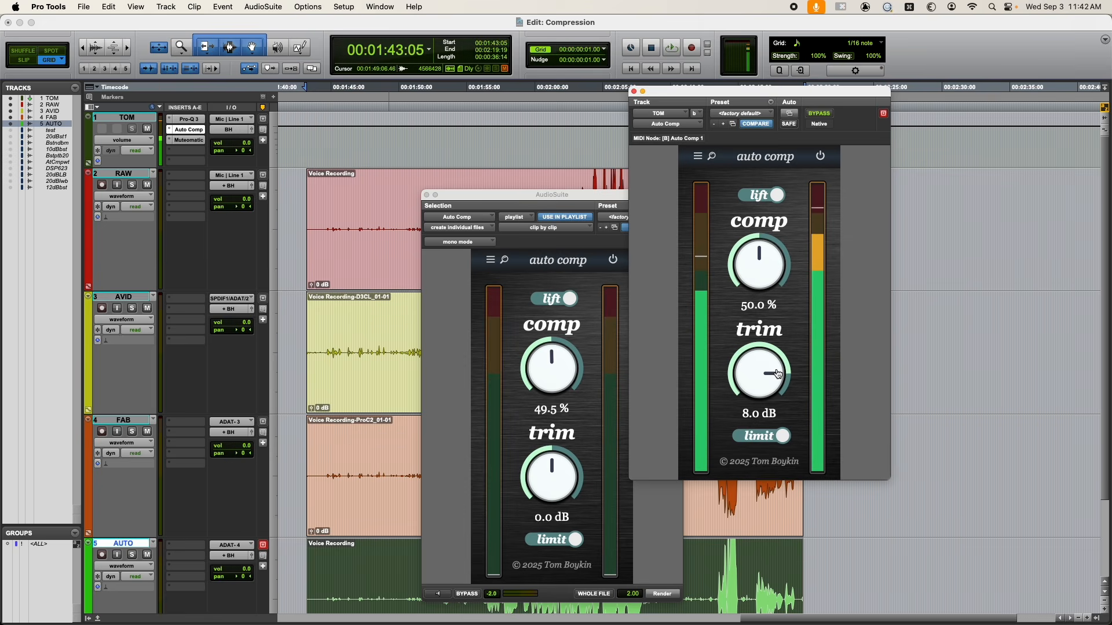
click(635, 92)
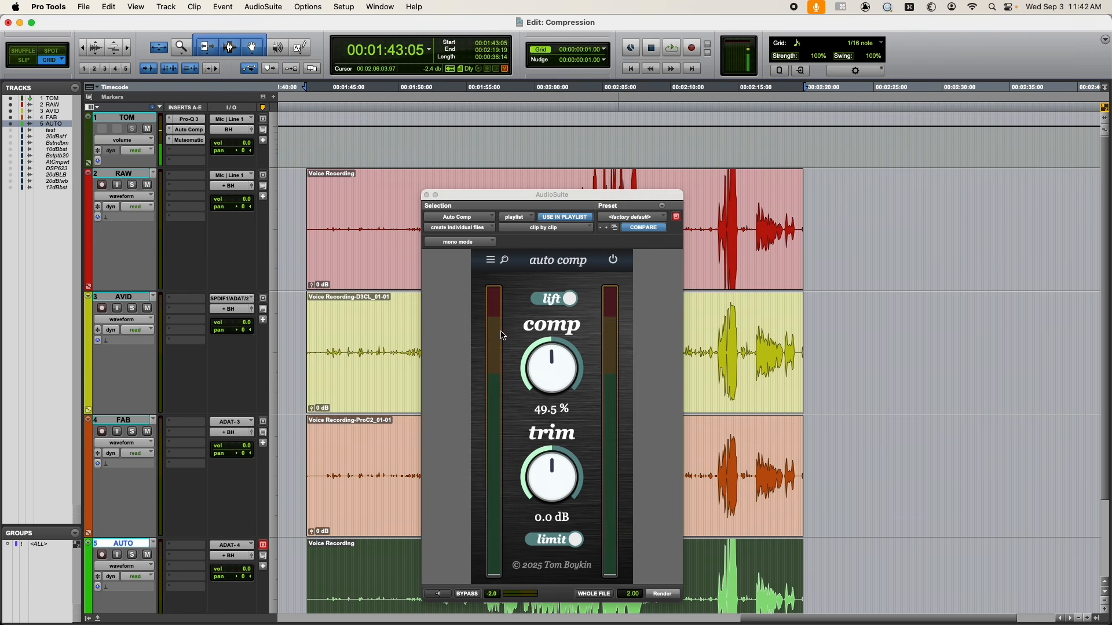
Set comp to 50.0 % in the Auto Comp AudioSuite plug-in and render the AUTO track's clip.
scroll(402, 398, down, 3)
drag(519, 194, 870, 120)
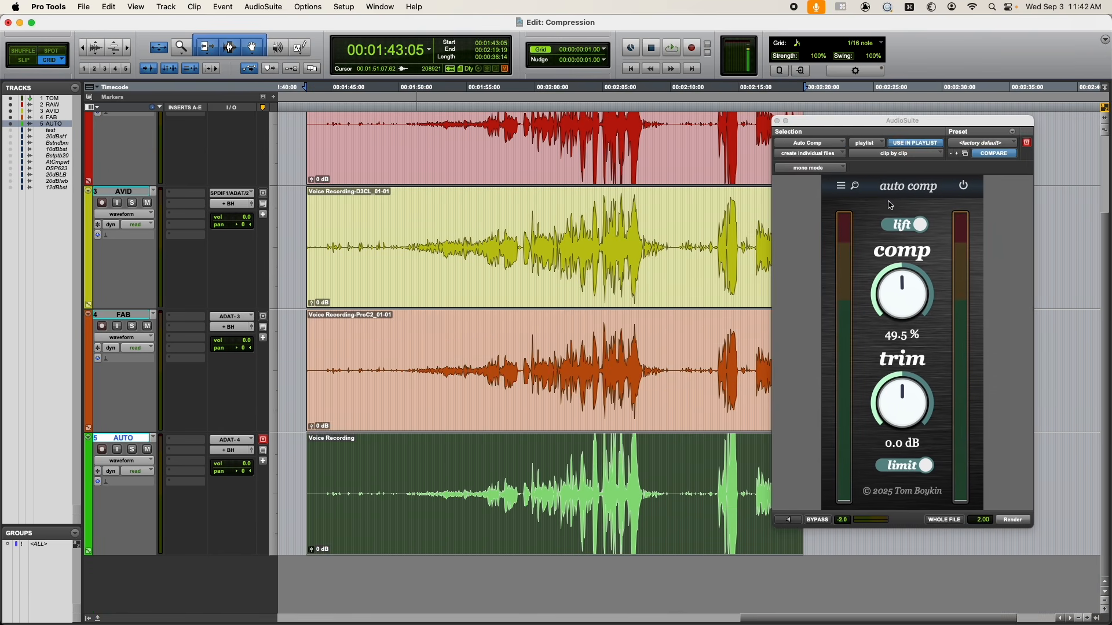
click(903, 288)
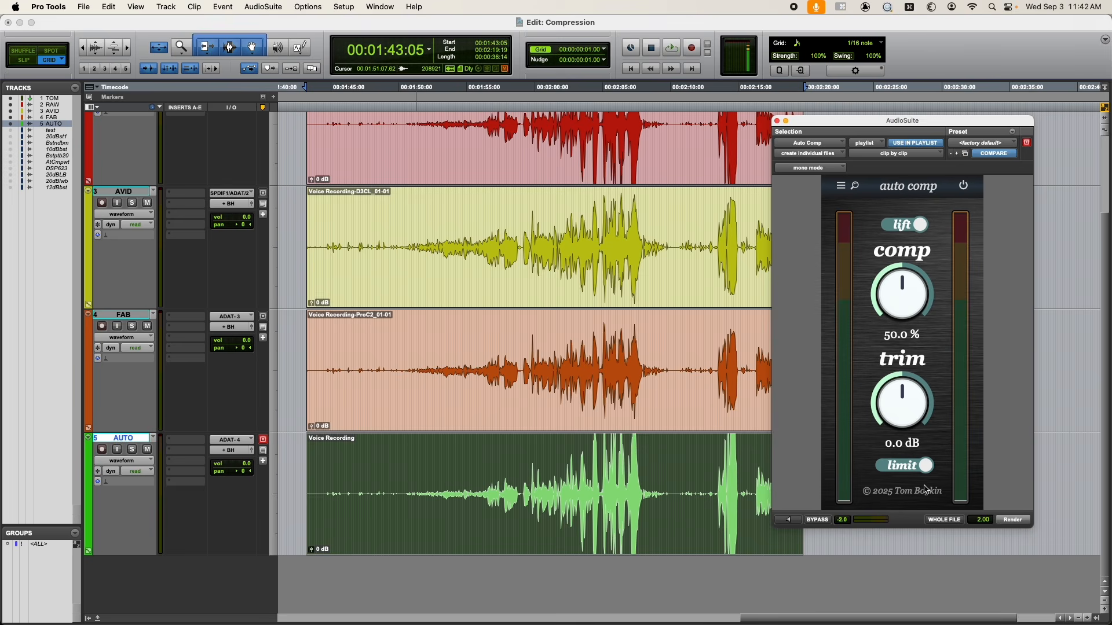
click(1013, 520)
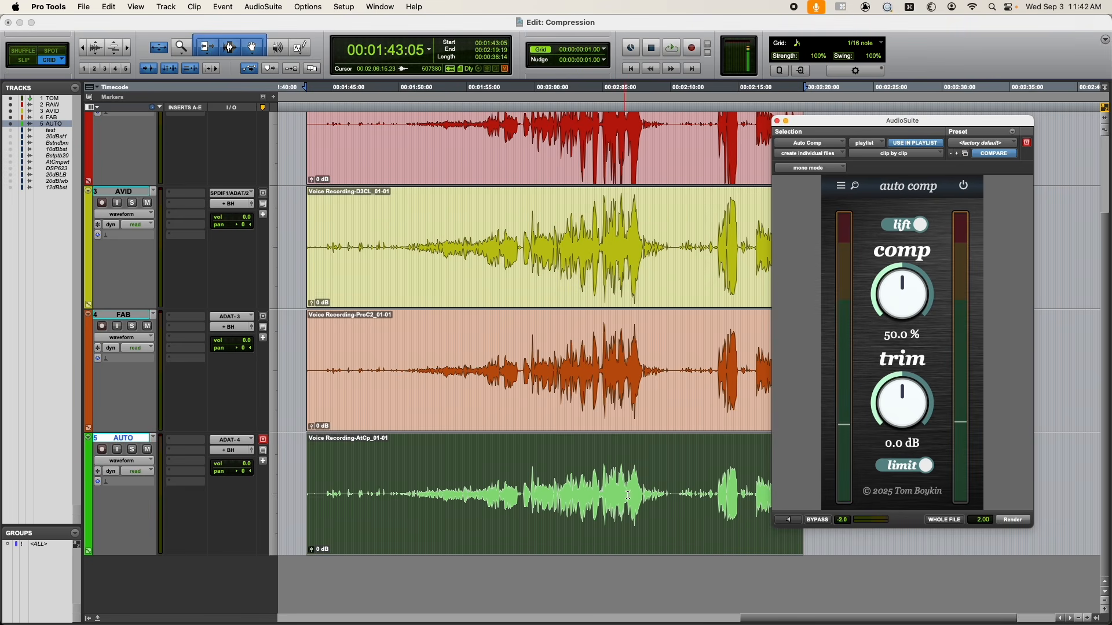
Compare the waveform of the rendered AUTO clip with the RAW, AVID and FAB clips at different waveform heights.
key(super+alt+bracketright)
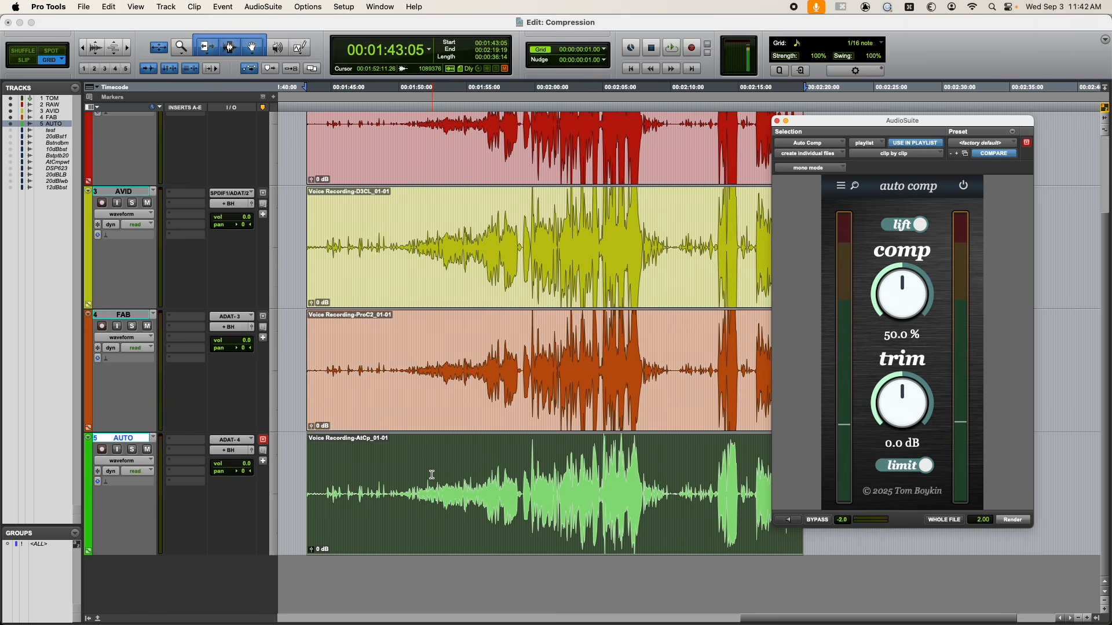
key(super+alt+bracketleft)
scroll(432, 475, right, 2)
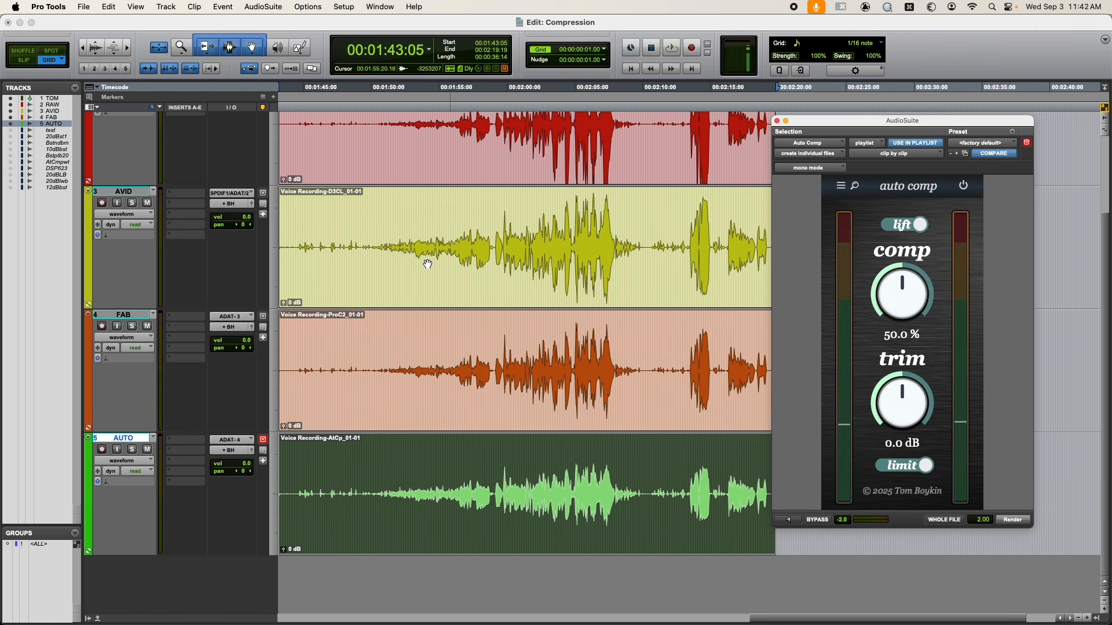
scroll(421, 258, up, 3)
scroll(418, 332, left, 4)
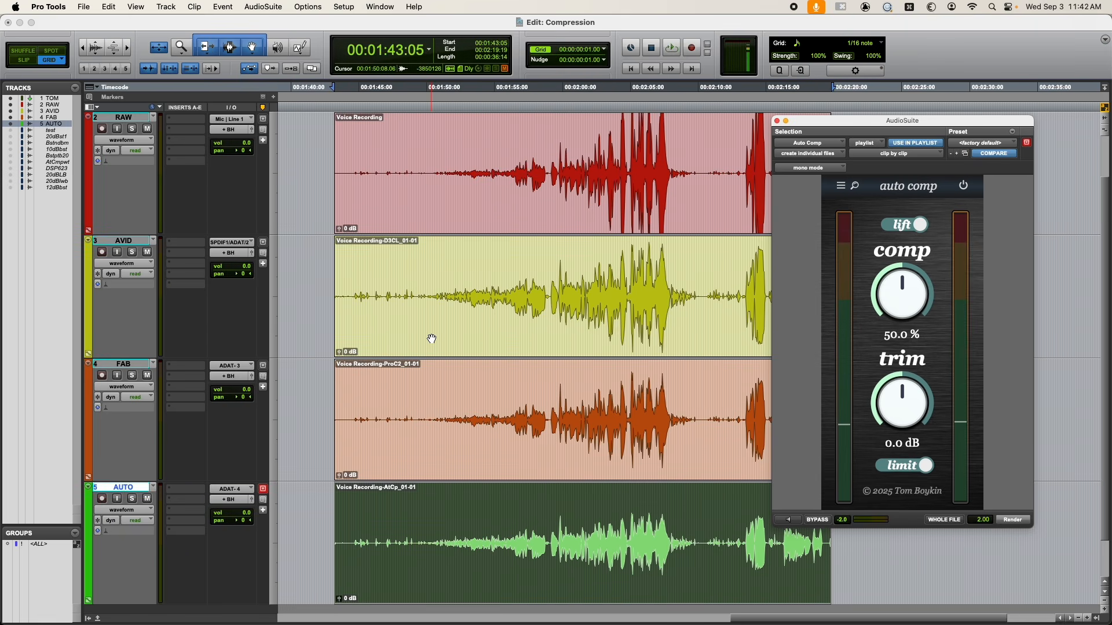
scroll(432, 338, right, 2)
scroll(460, 368, right, 3)
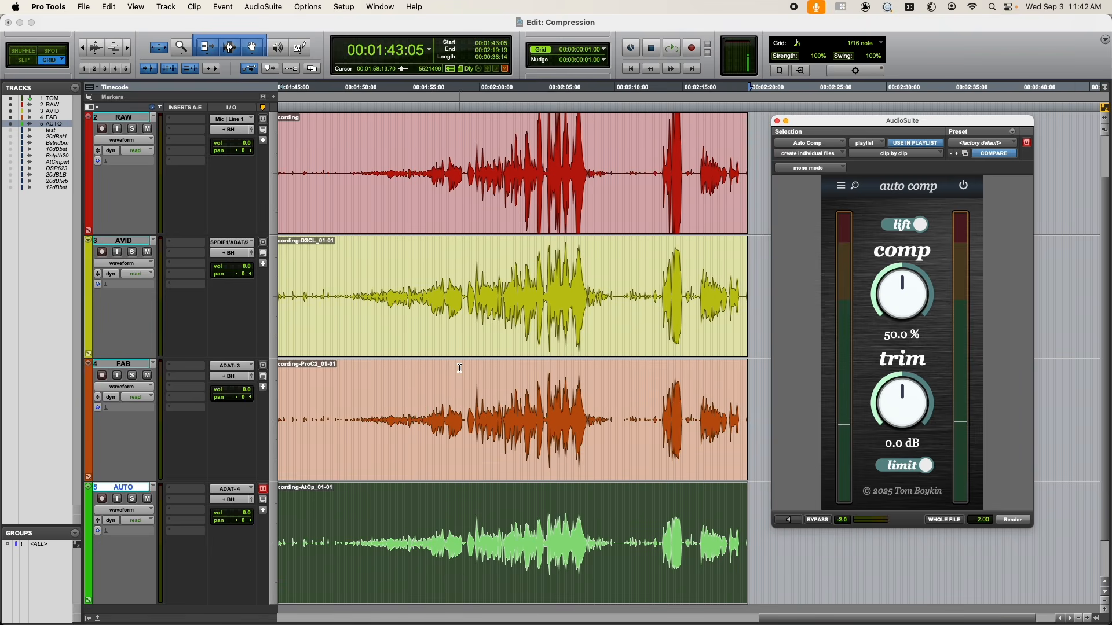
Undo the last Auto Comp render and render the AUTO clip again with comp at 100.0 %, closing the plug-in window.
key(super+z)
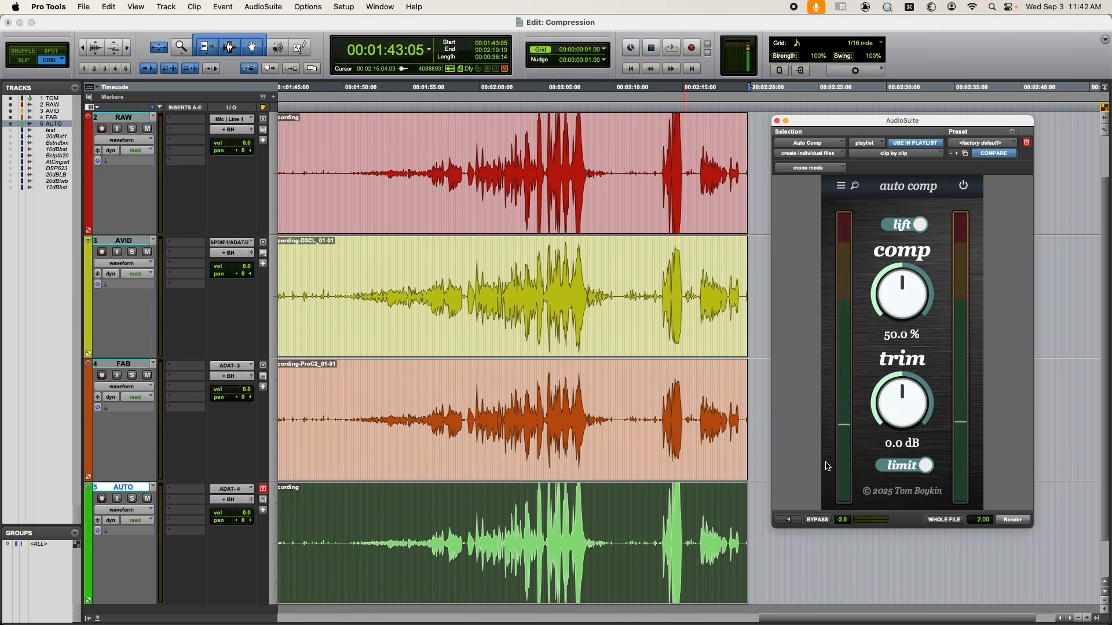
drag(910, 300, 921, 282)
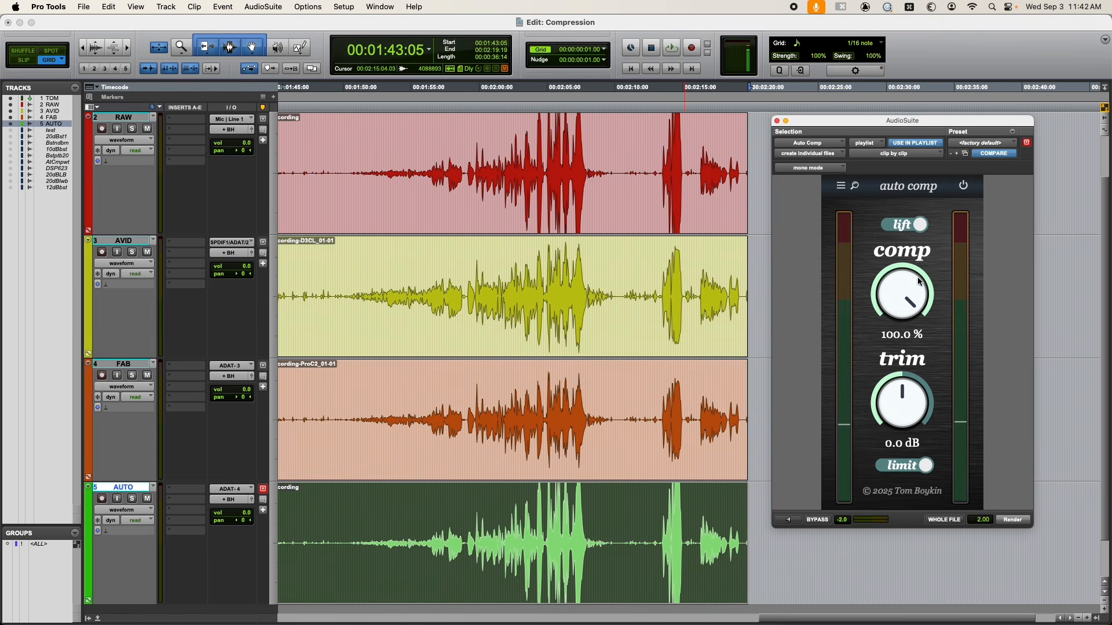
click(1015, 523)
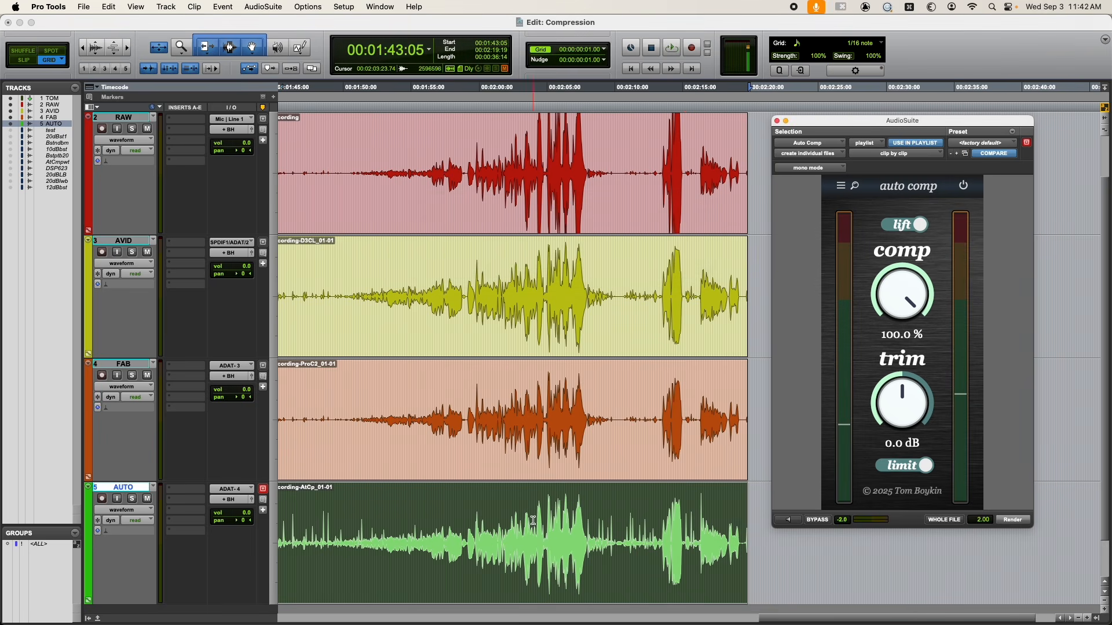
scroll(534, 520, left, 2)
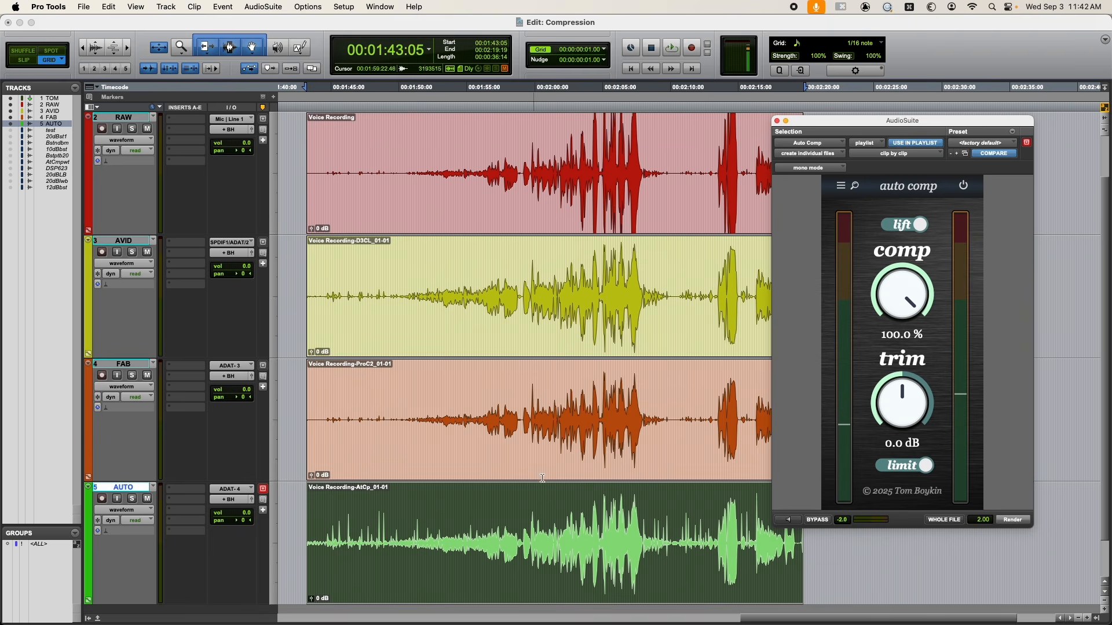
click(779, 122)
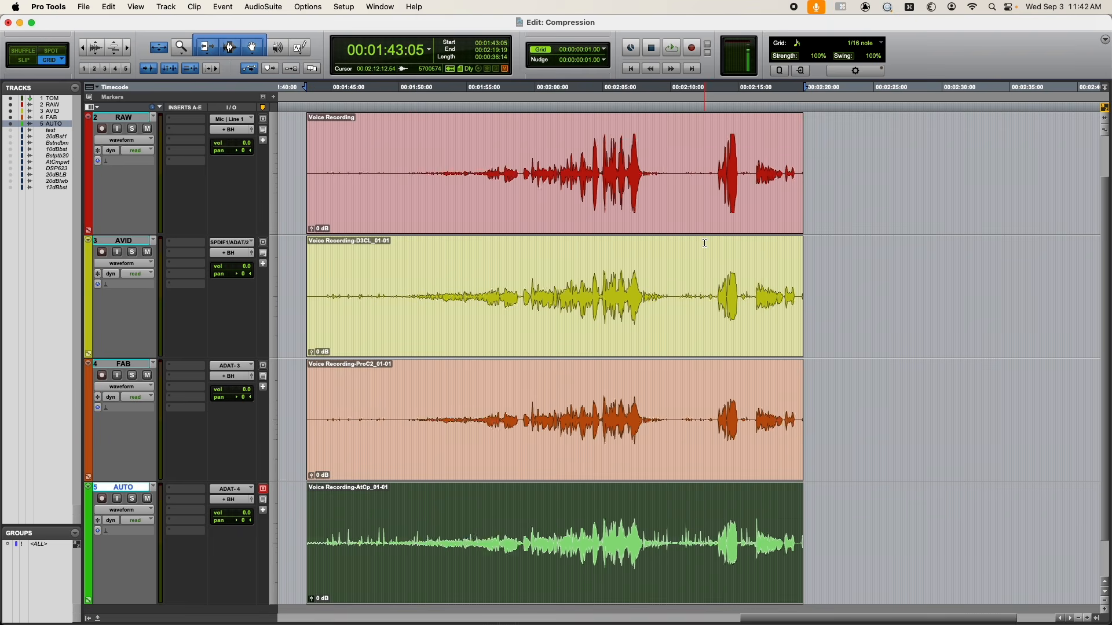
Compare the waveforms of all clips and audition the AVID and FAB tracks soloed from near the start of their clips.
scroll(670, 285, up, 1)
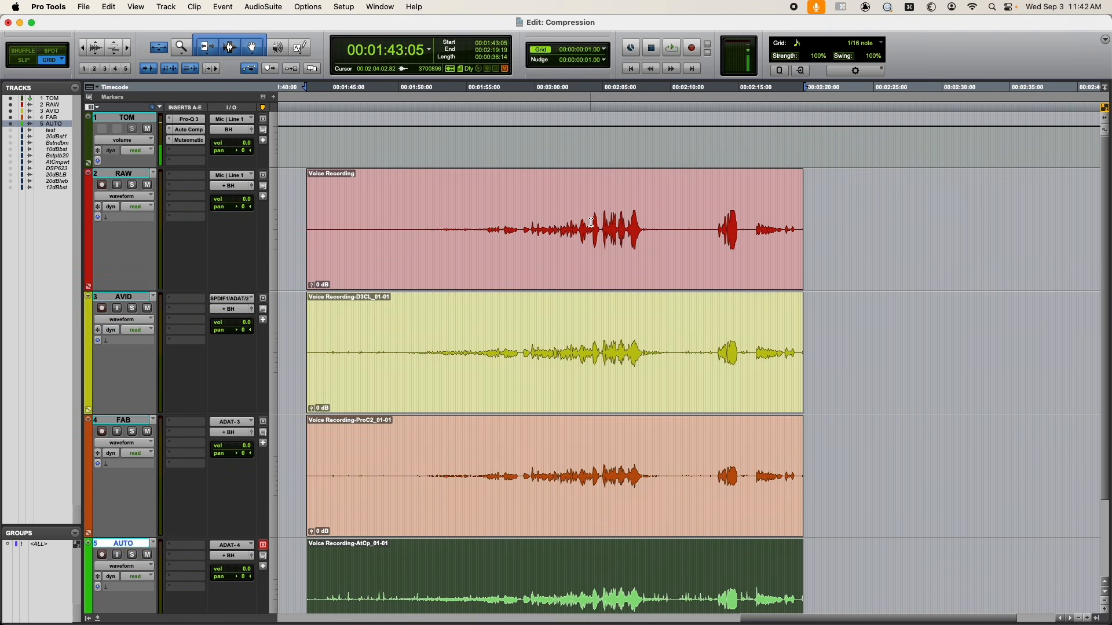
scroll(484, 244, down, 1)
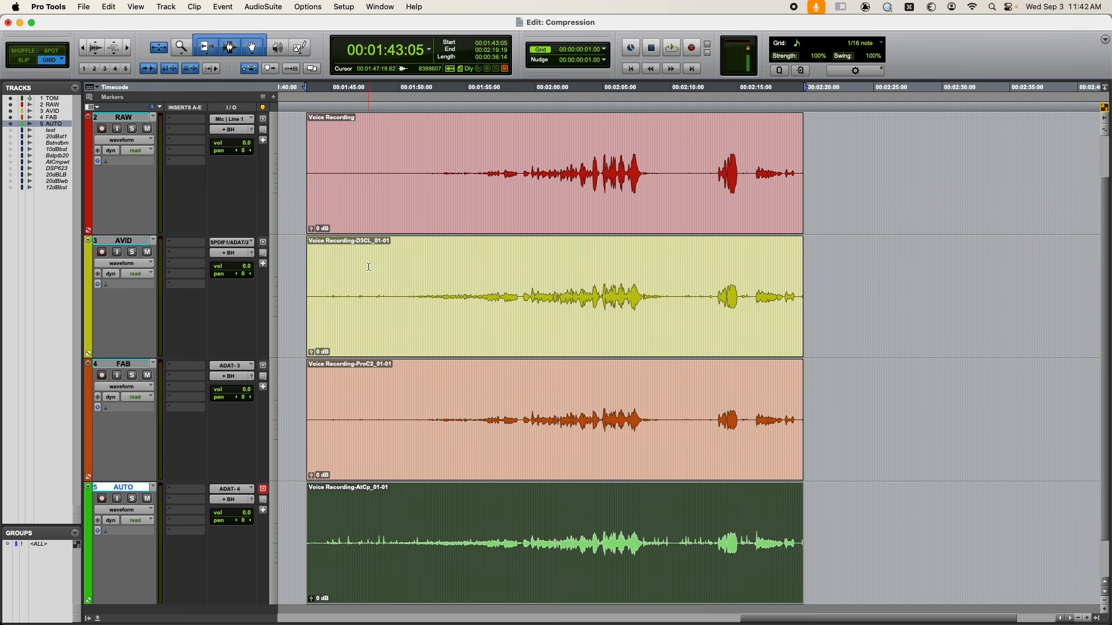
scroll(464, 279, down, 1)
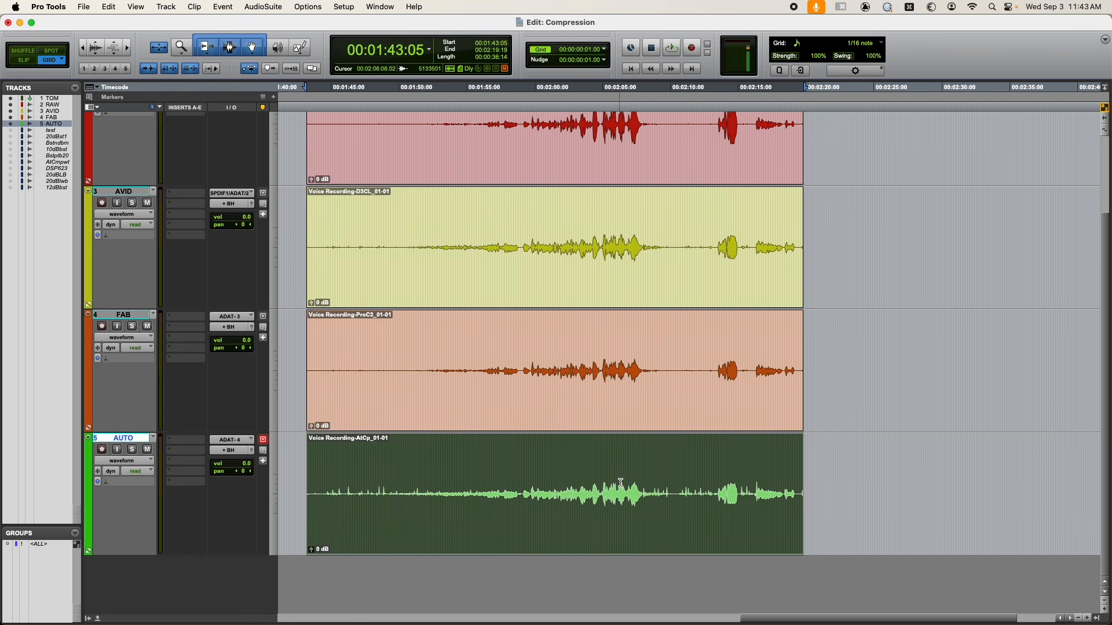
click(342, 472)
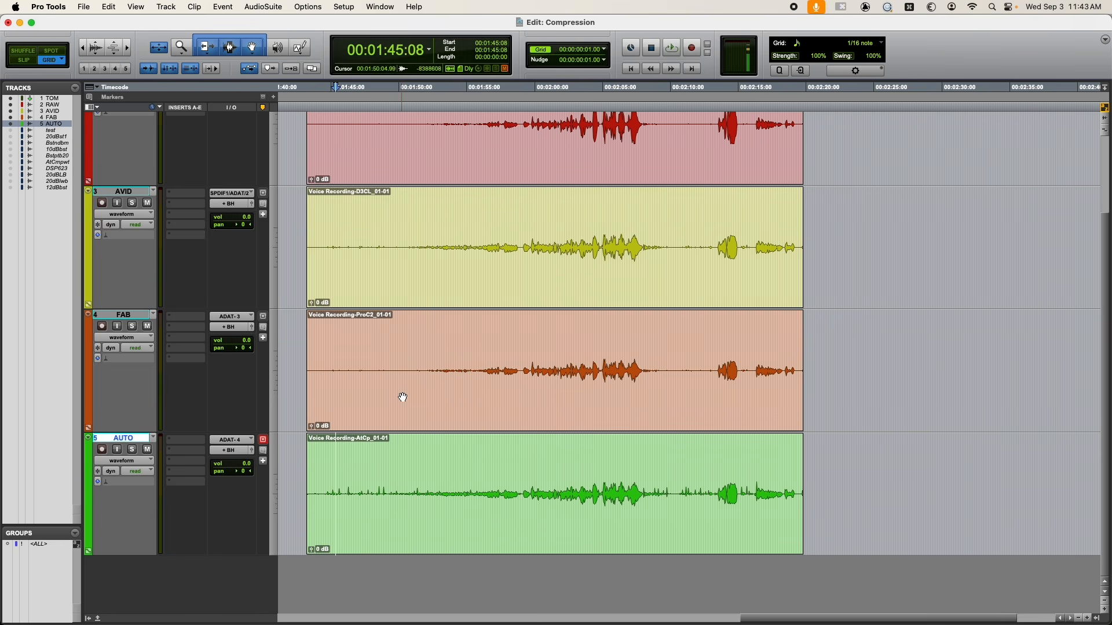
key(super+alt+bracketright)
click(333, 231)
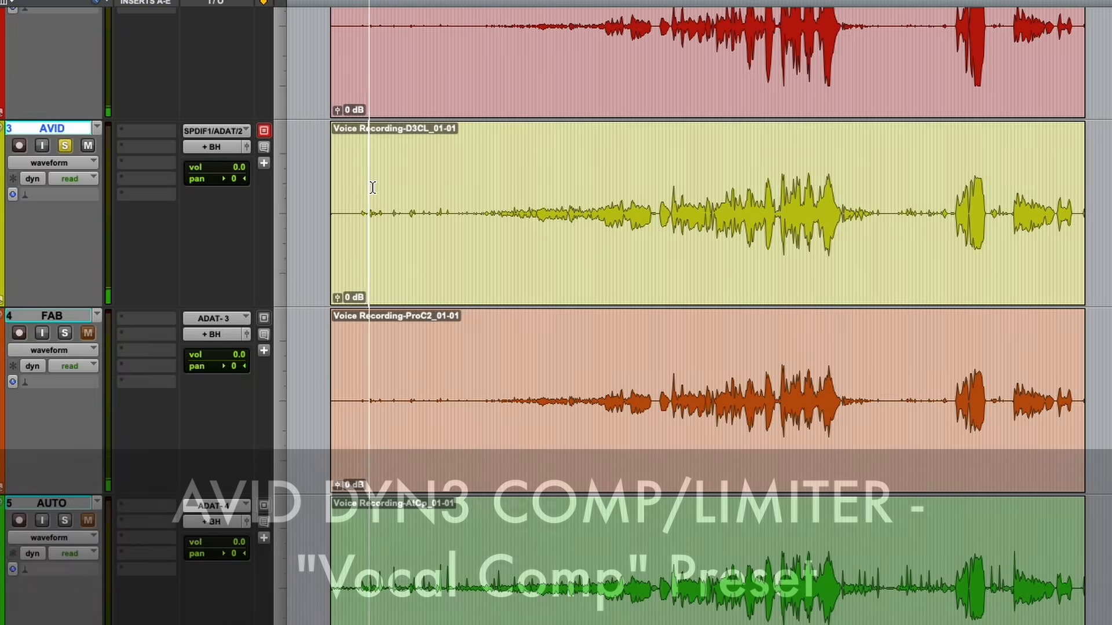
key(space)
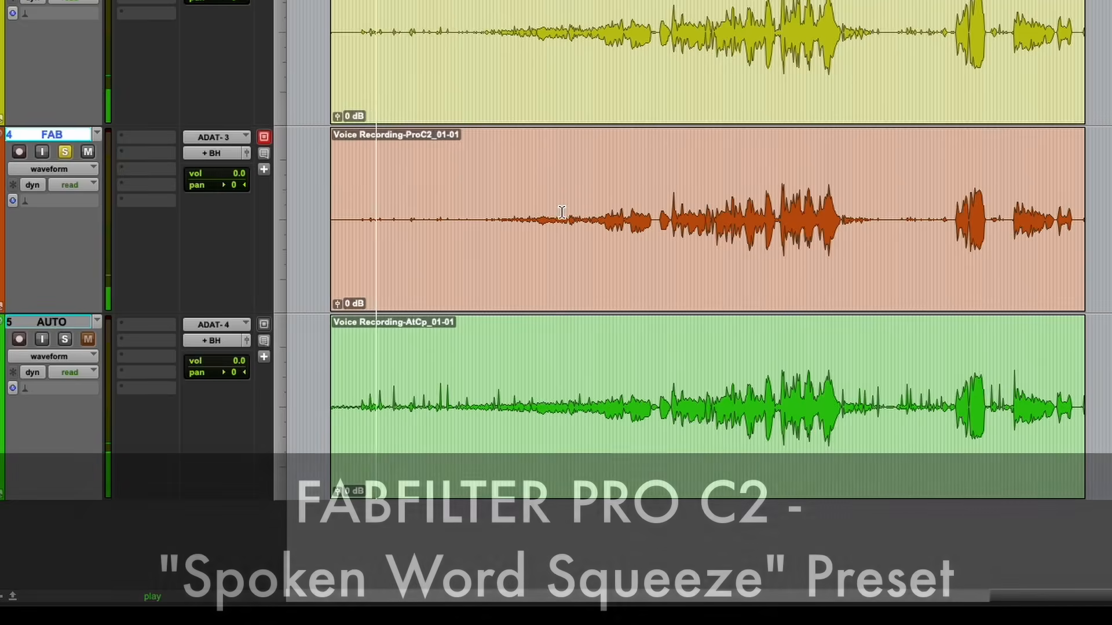
key(super+alt+])
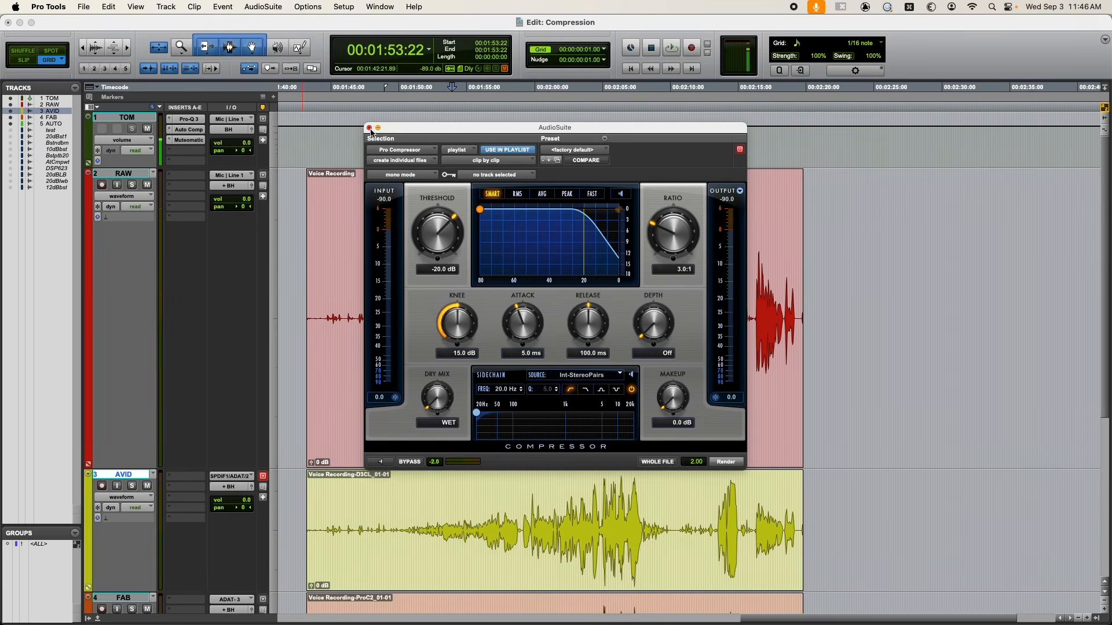
Close the Pro Compressor AudioSuite window and make the Auto Comp insert on track 1 inactive.
click(369, 128)
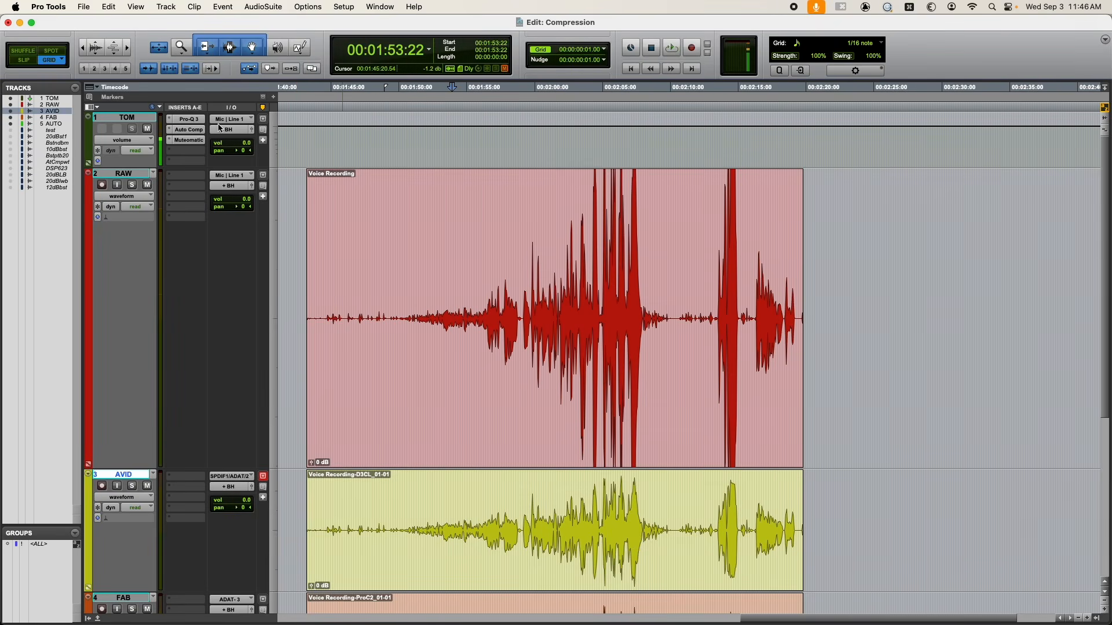
right_click(187, 133)
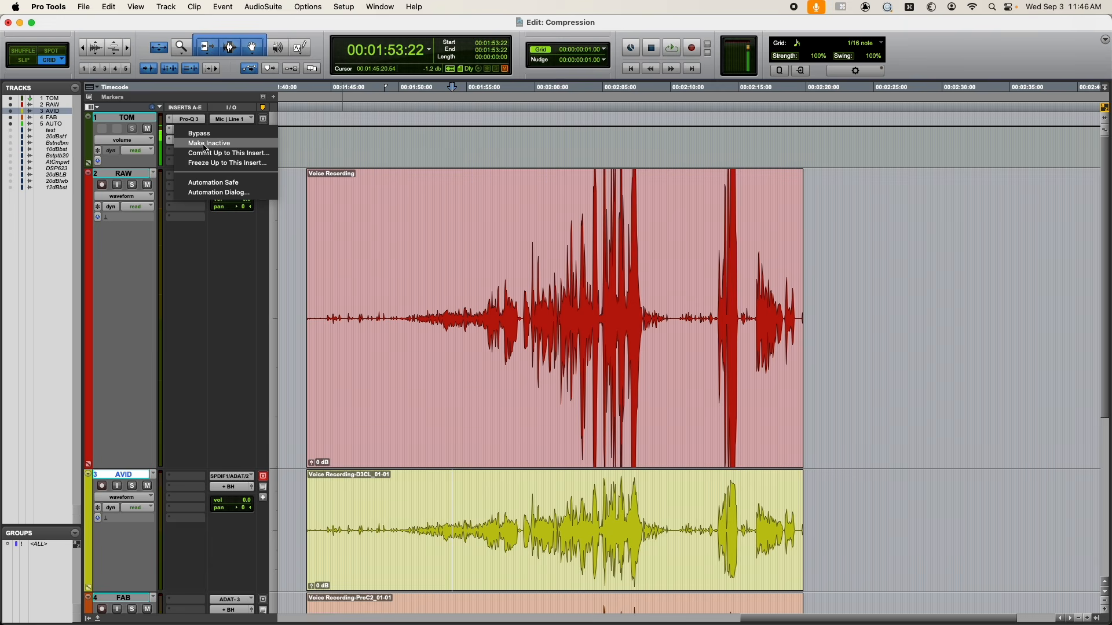
click(205, 143)
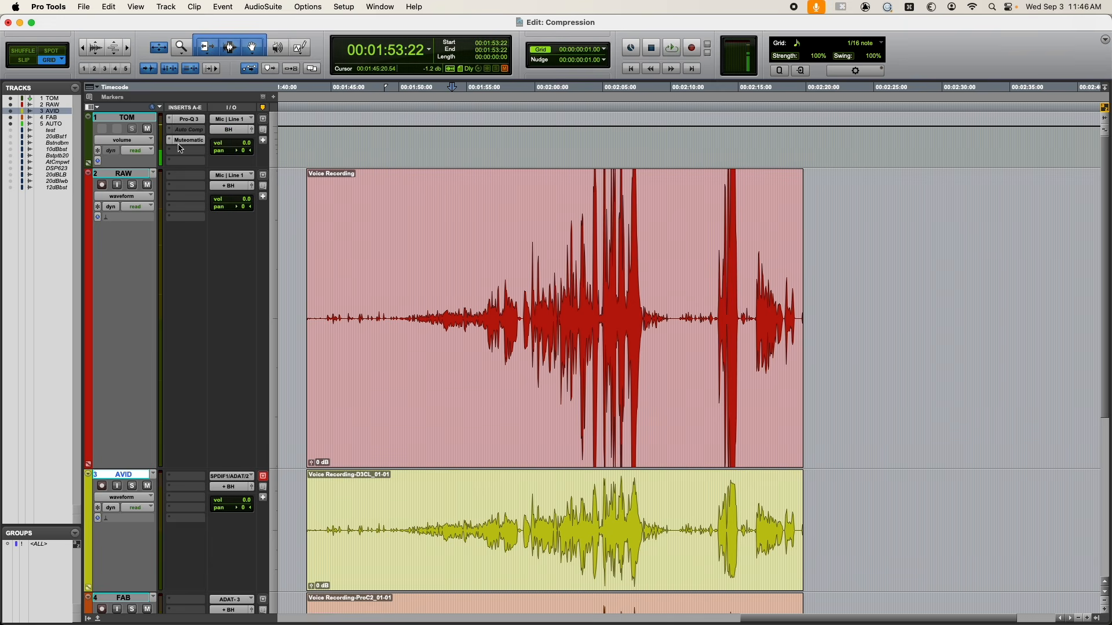
Add the mono Pro Compressor to the free insert slot below Muteomatic on track 1 and reposition its window.
click(173, 156)
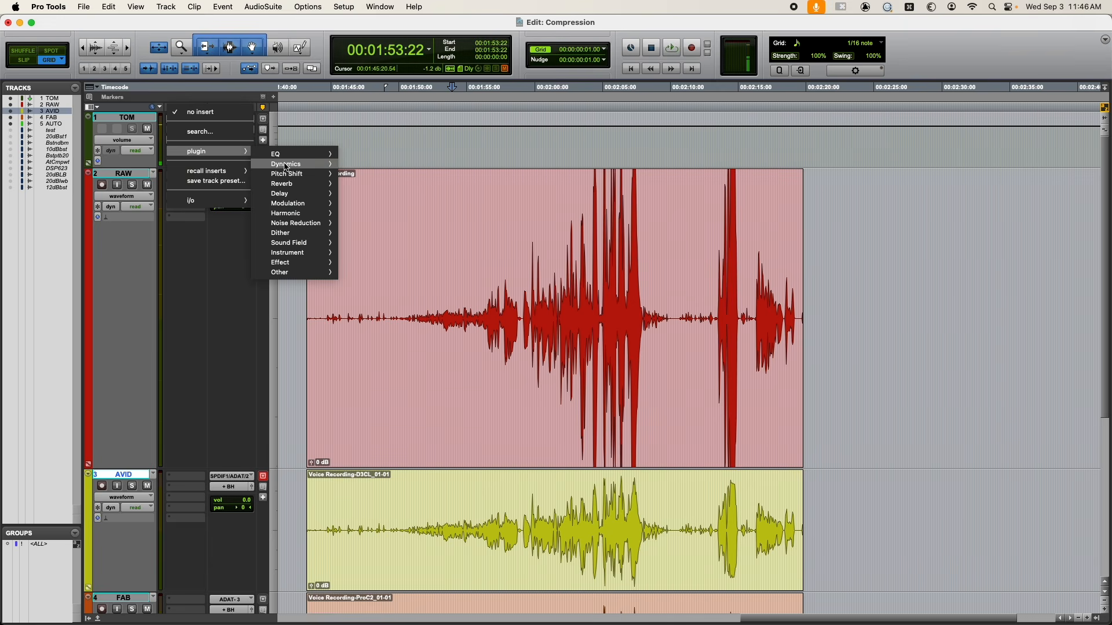
mouse_move(302, 164)
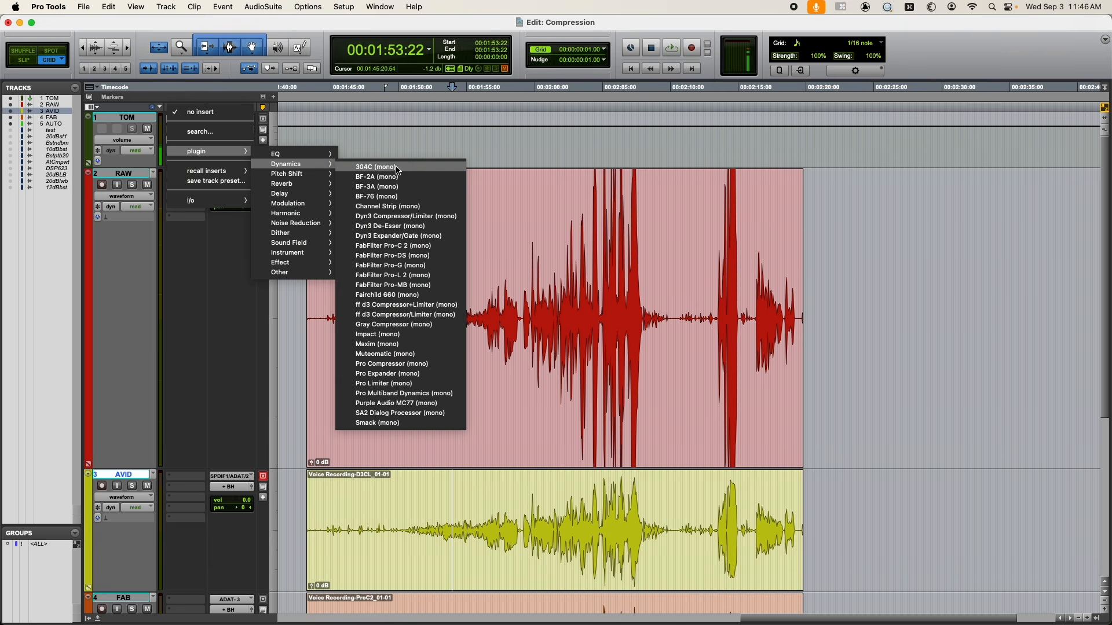
click(420, 364)
drag(758, 96, 459, 104)
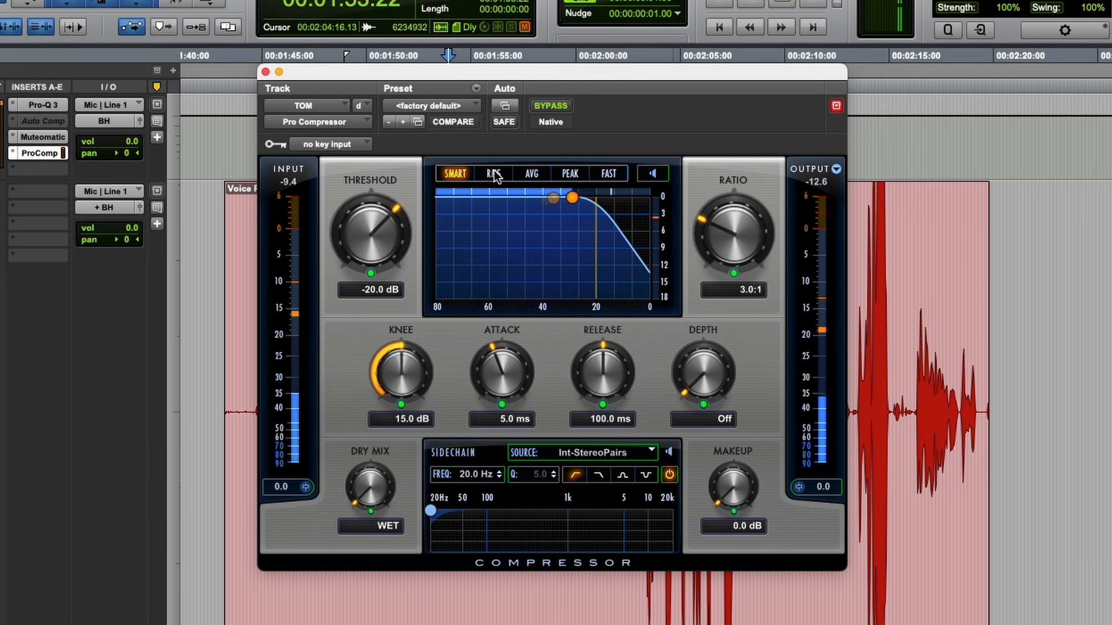
Set the Pro Compressor's threshold to -28.1 dB and its ratio to 4.0:1.
drag(370, 221, 368, 267)
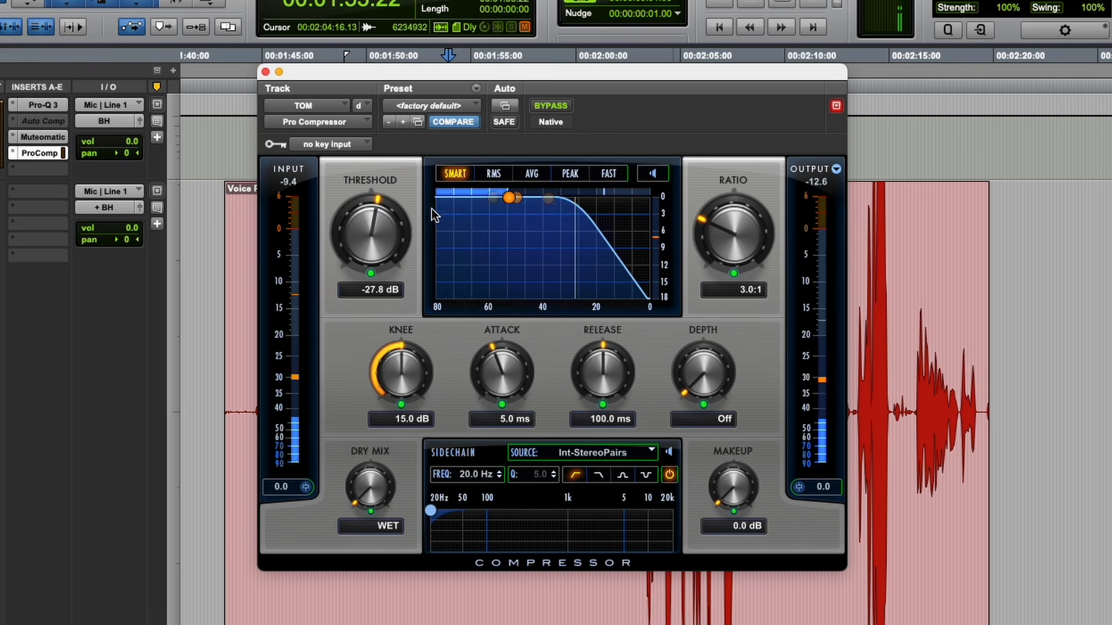
mouse_move(366, 223)
mouse_down()
mouse_move(362, 274)
mouse_move(380, 168)
mouse_move(371, 225)
mouse_up()
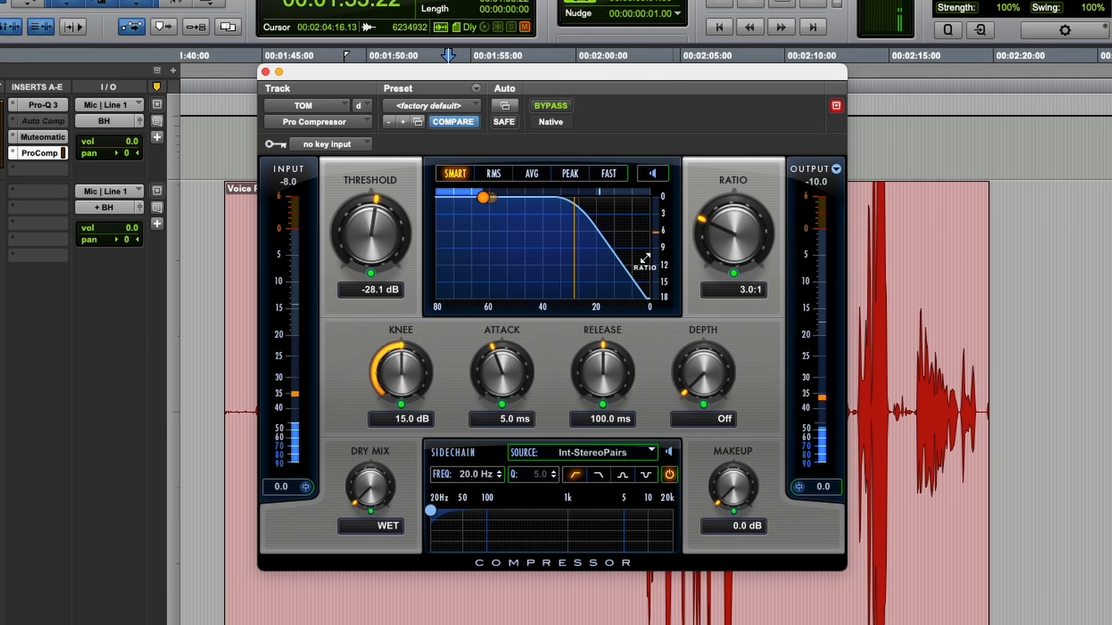
drag(731, 228, 724, 277)
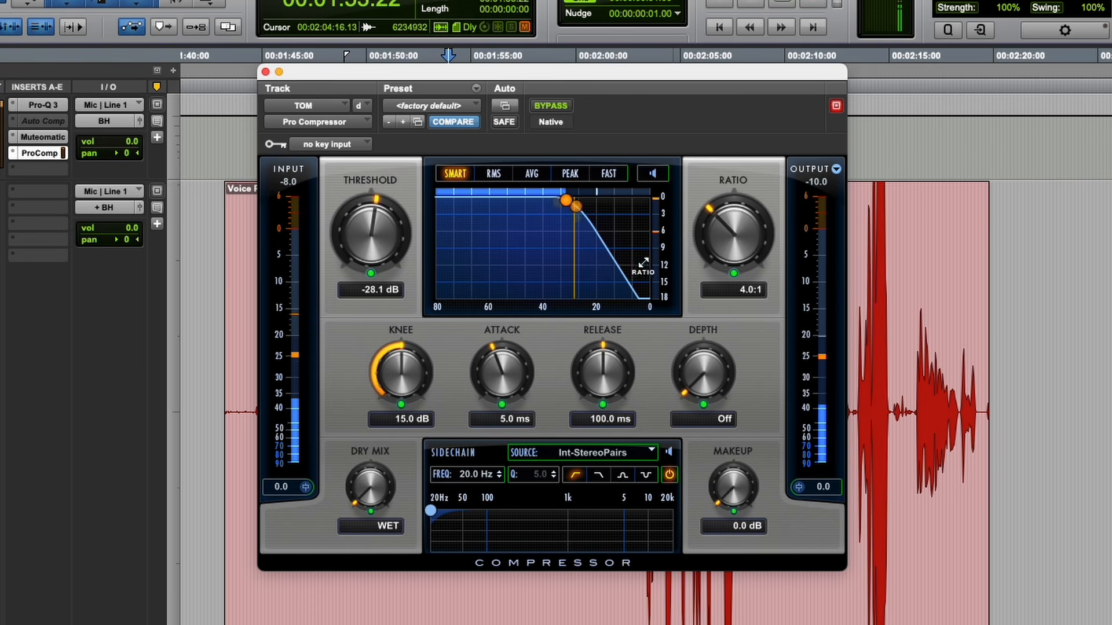
Set the Pro Compressor's knee to 20.6 dB and its release to 158.5 ms.
mouse_move(400, 369)
mouse_down()
mouse_move(392, 407)
mouse_move(403, 354)
mouse_up()
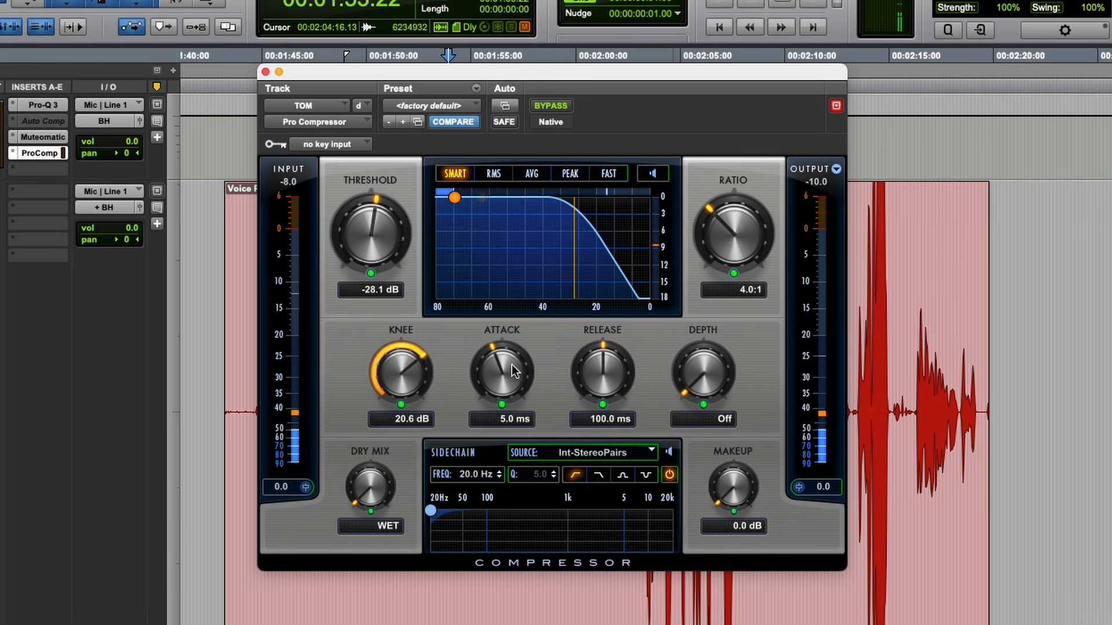
mouse_move(606, 373)
mouse_down()
mouse_move(611, 353)
mouse_move(609, 370)
mouse_up()
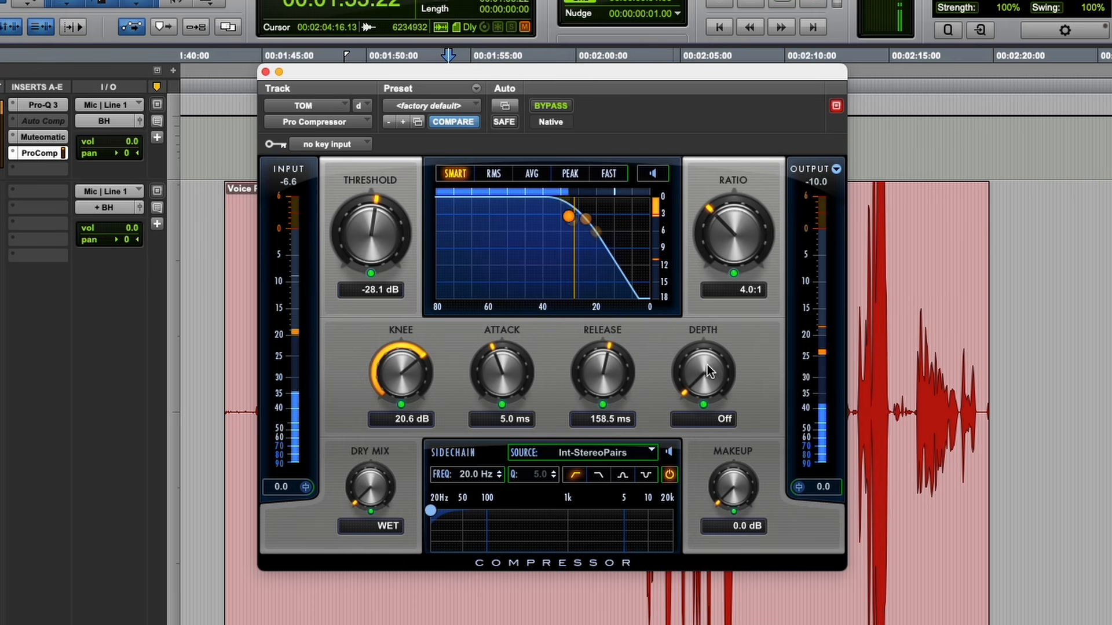
Try a depth of -6.0 dB and reset it to Off, and try a 51% dry mix and return it to WET.
drag(708, 371, 730, 256)
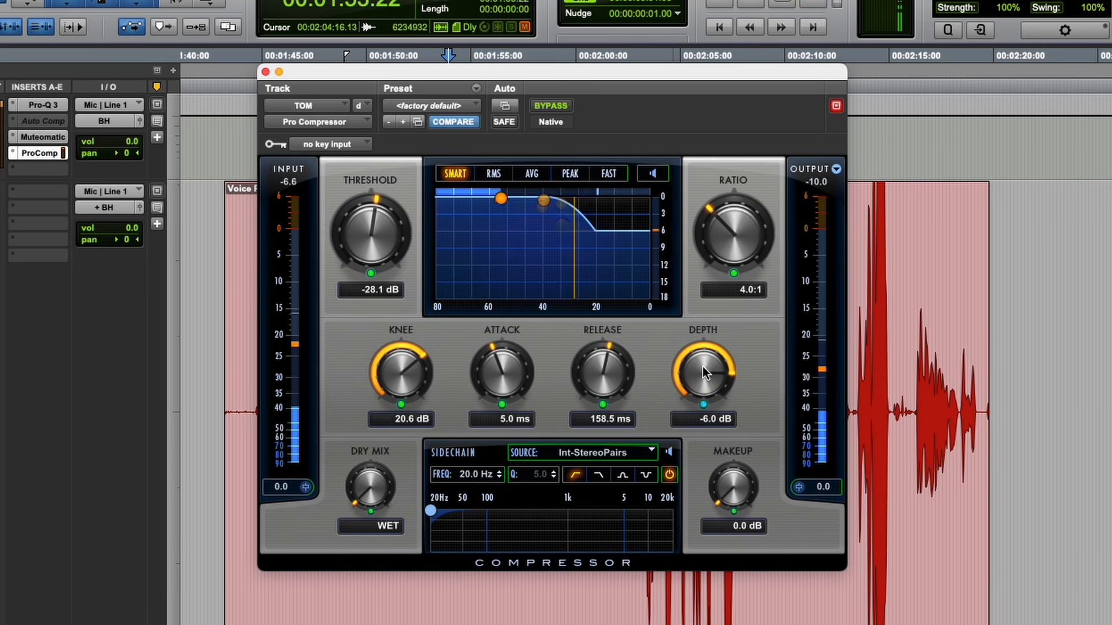
drag(704, 372, 690, 561)
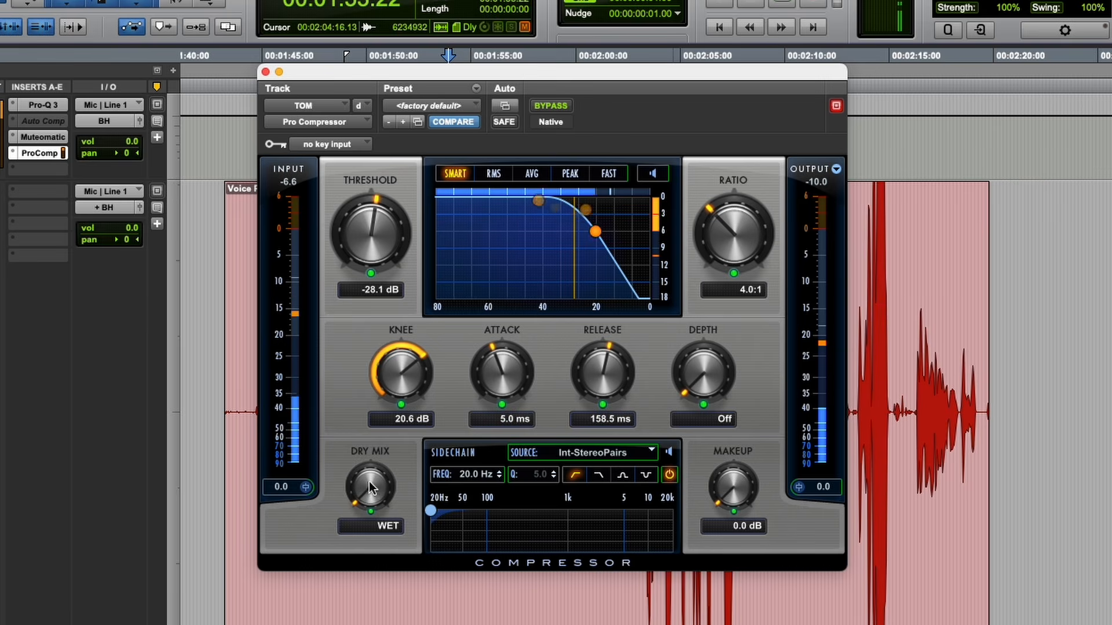
drag(369, 484, 383, 429)
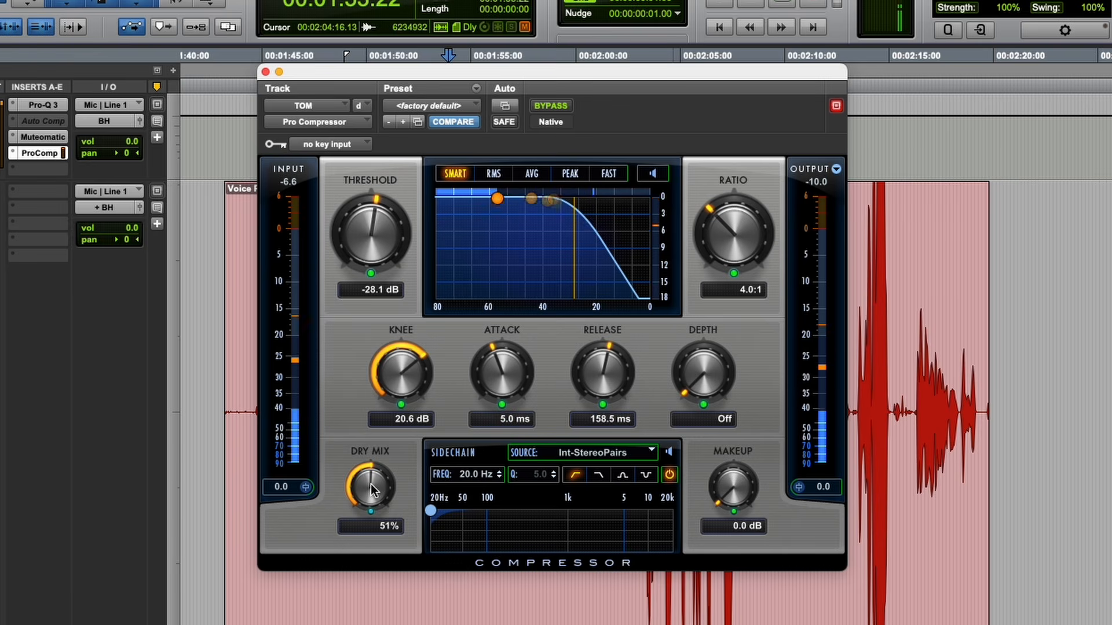
drag(371, 490, 360, 528)
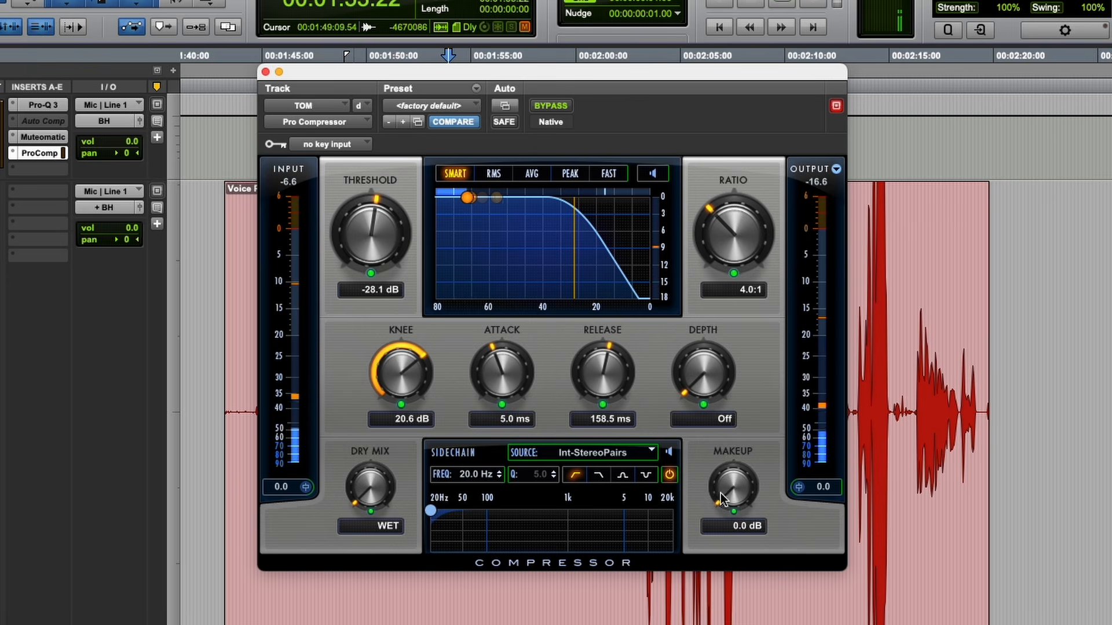
Set the Pro Compressor's makeup gain to 10.9 dB.
drag(734, 489, 731, 466)
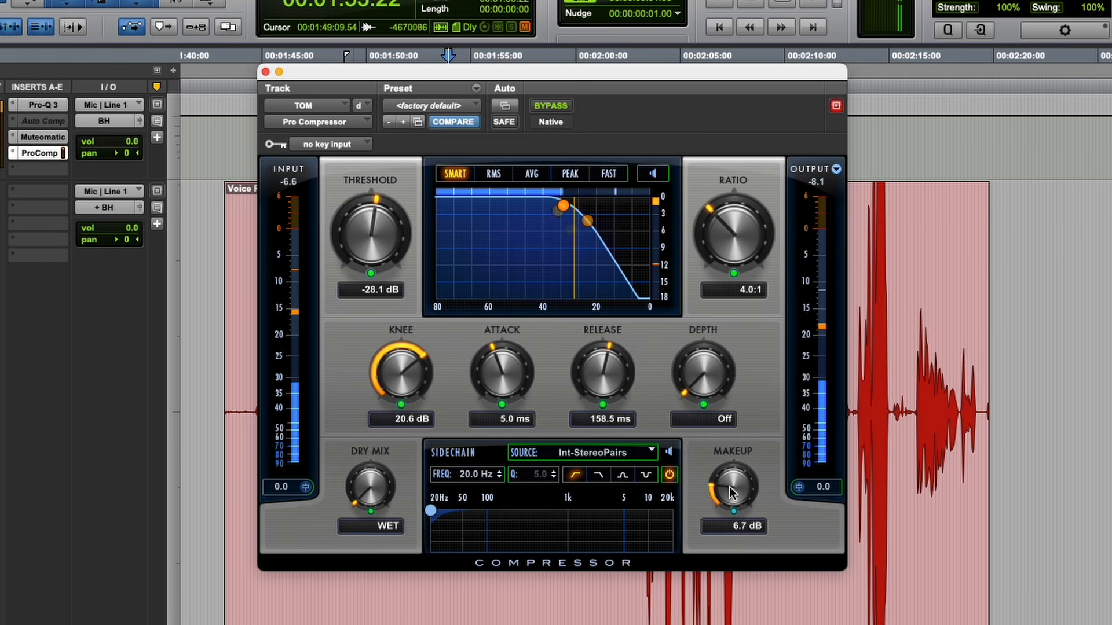
drag(729, 488, 733, 469)
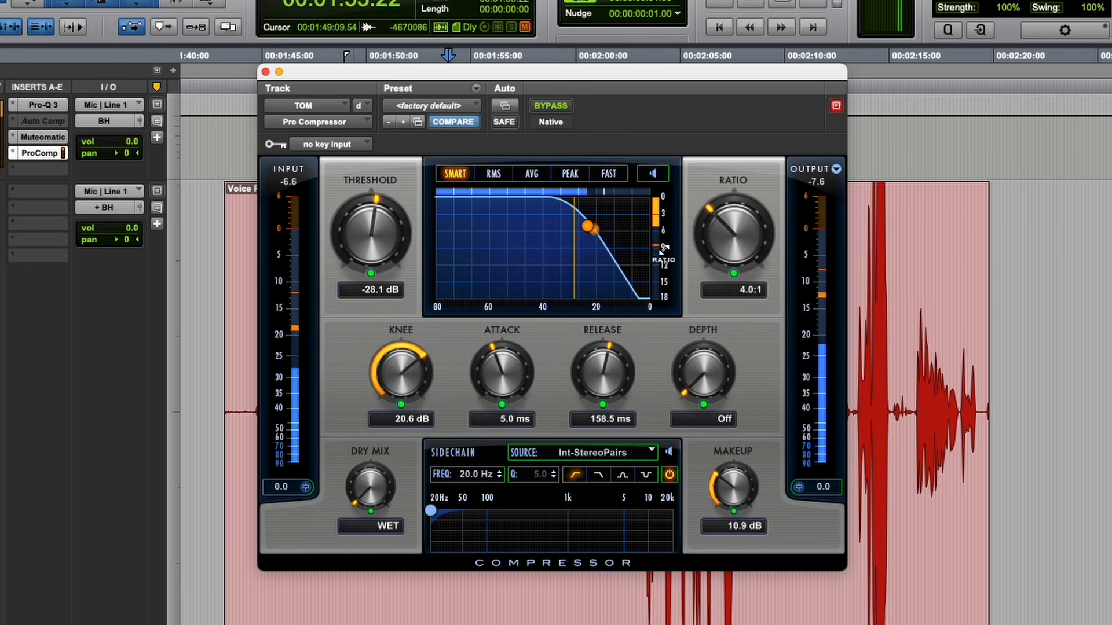